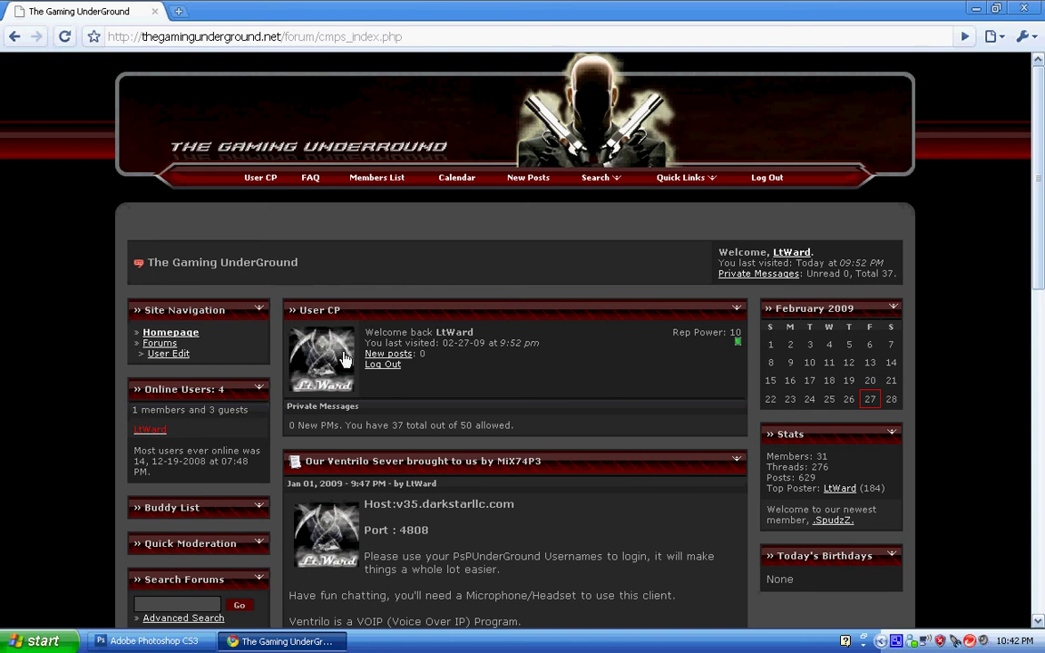
# - Switch to Adobe Photoshop CS3 and delete the Layer 1 copy layer from the Hitman render document
pyautogui.click(125, 643)
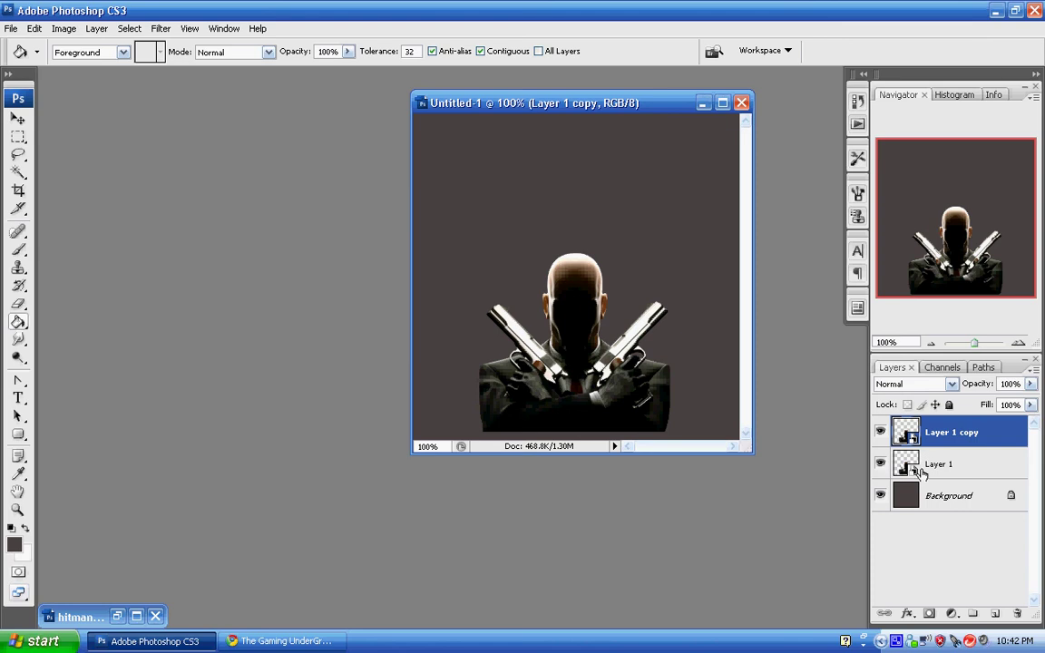
pyautogui.click(879, 433)
pyautogui.click(961, 465)
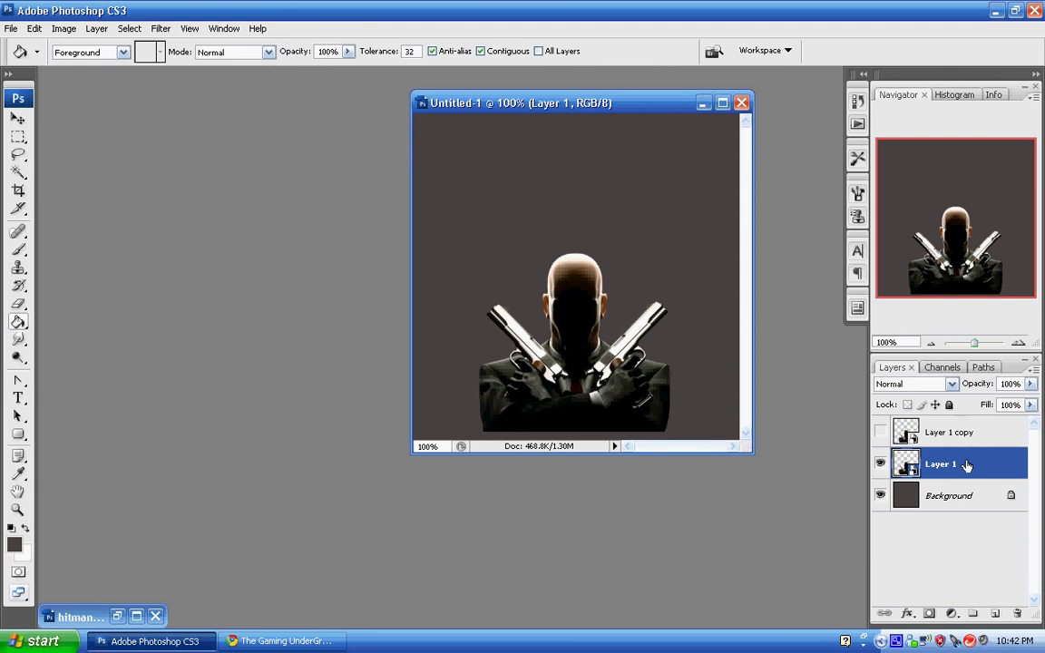
pyautogui.click(906, 432)
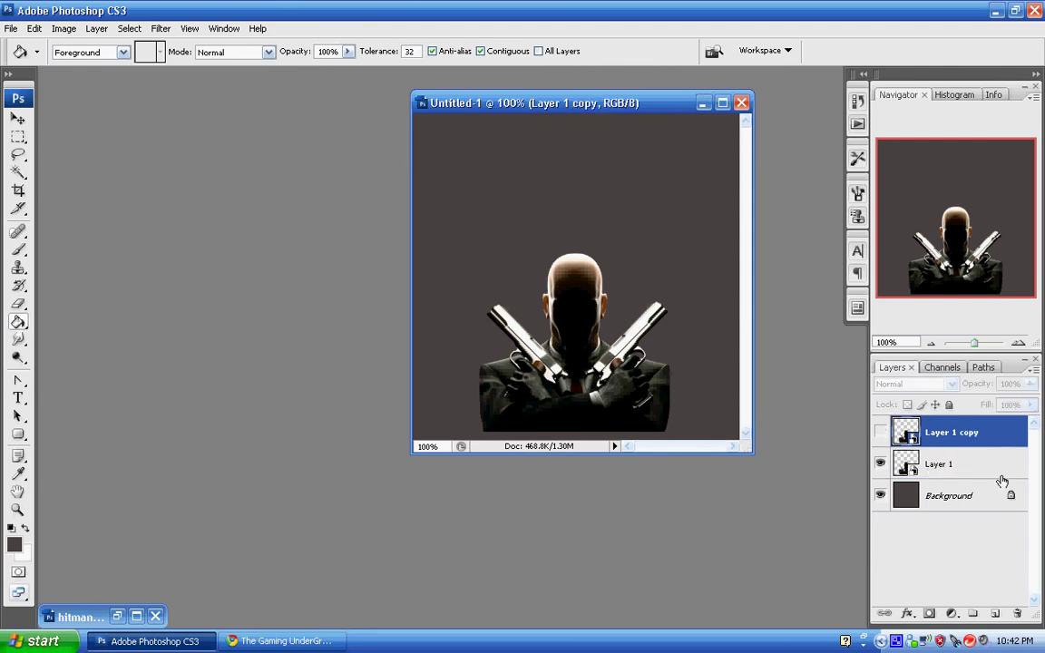
pyautogui.click(1017, 614)
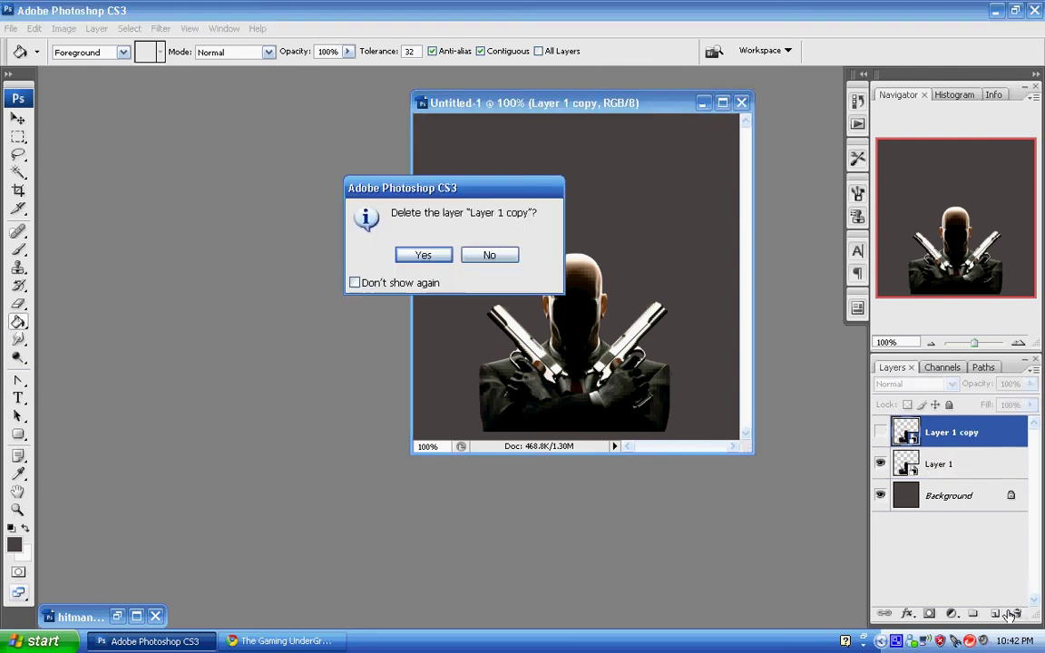
pyautogui.click(416, 259)
# - Duplicate Layer 1 as Layer 1 copy and hide the duplicate
pyautogui.rightClick(951, 437)
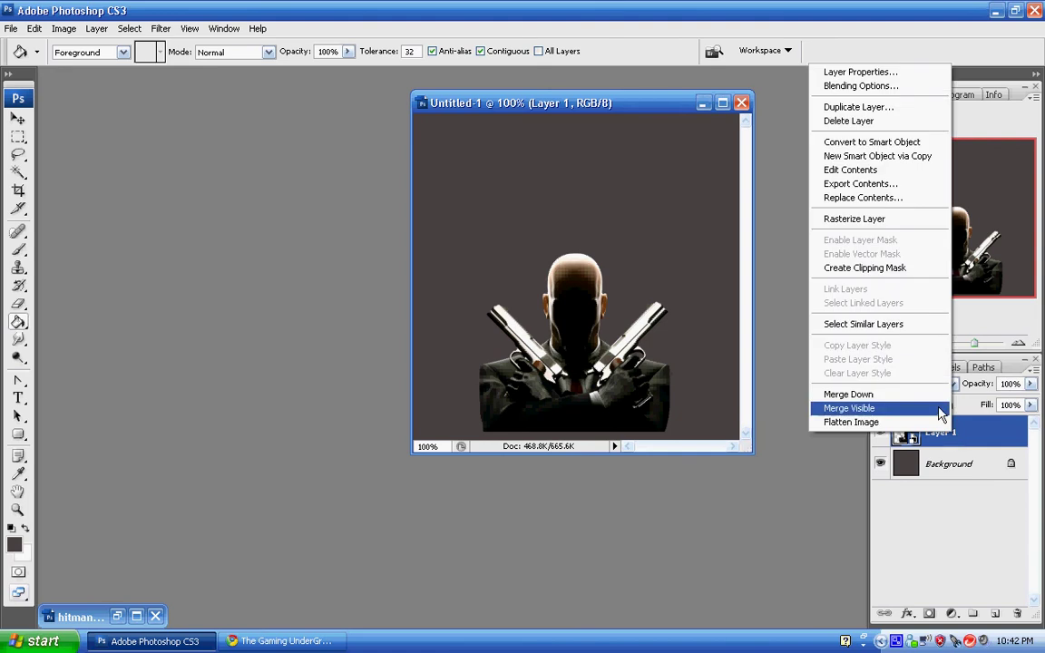
pyautogui.click(881, 110)
pyautogui.click(664, 192)
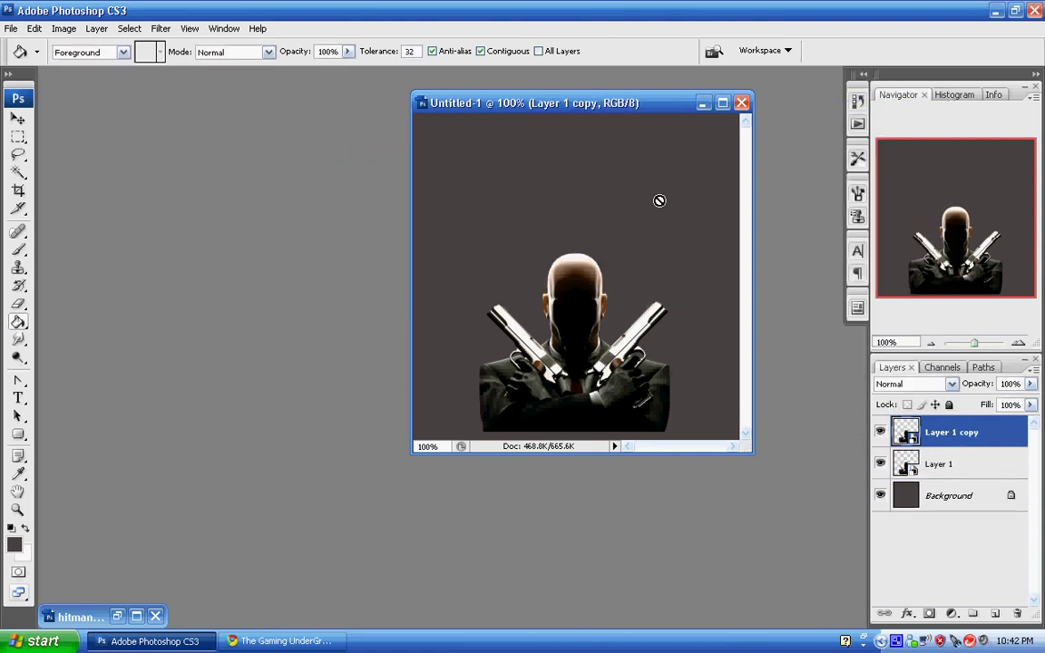
pyautogui.click(880, 433)
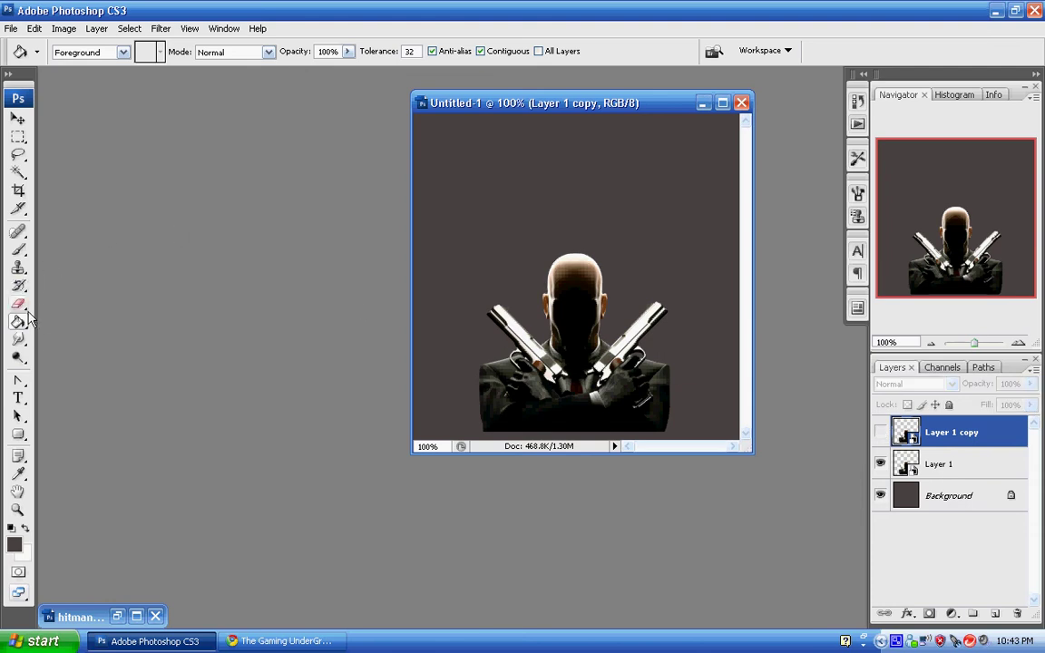
# - Activate the Smudge tool with the 29 px splatter-shaped brush preset
pyautogui.click(18, 339)
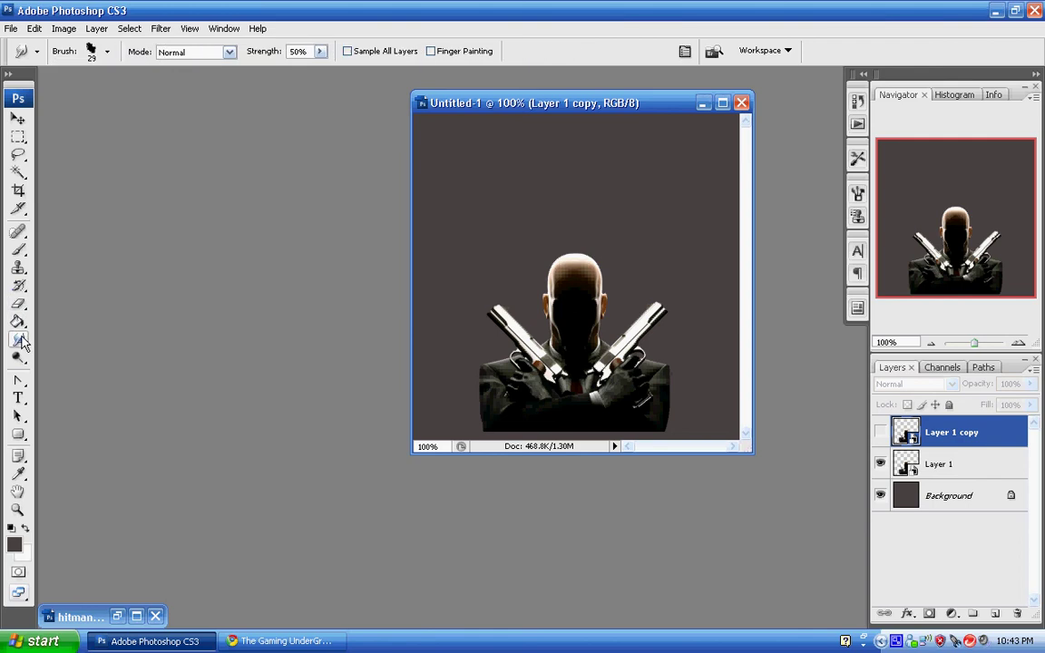
pyautogui.click(107, 52)
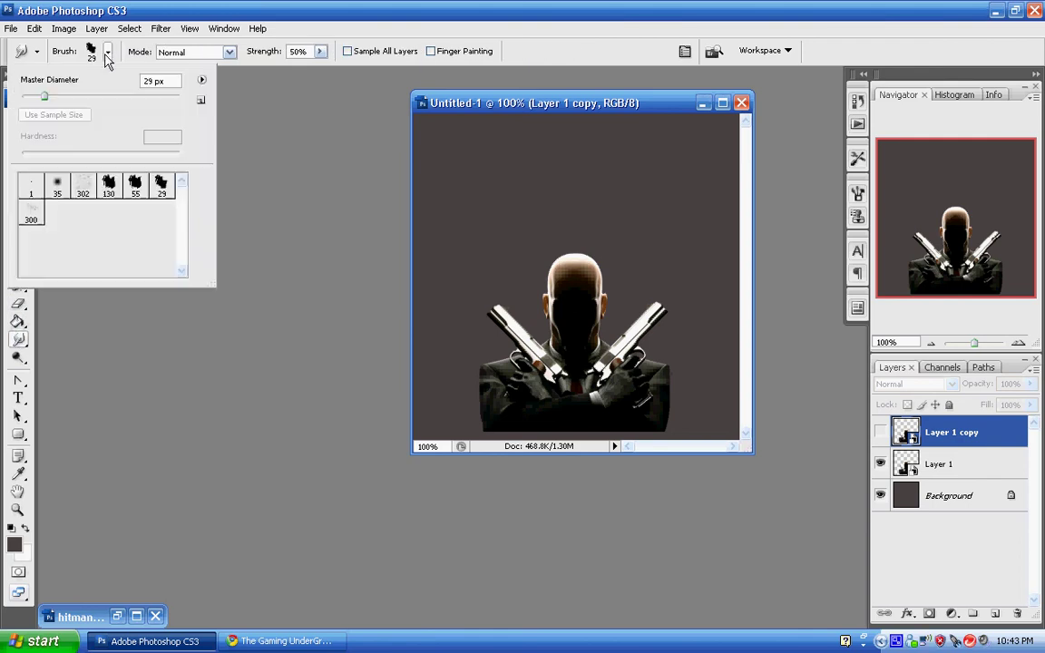
pyautogui.click(161, 186)
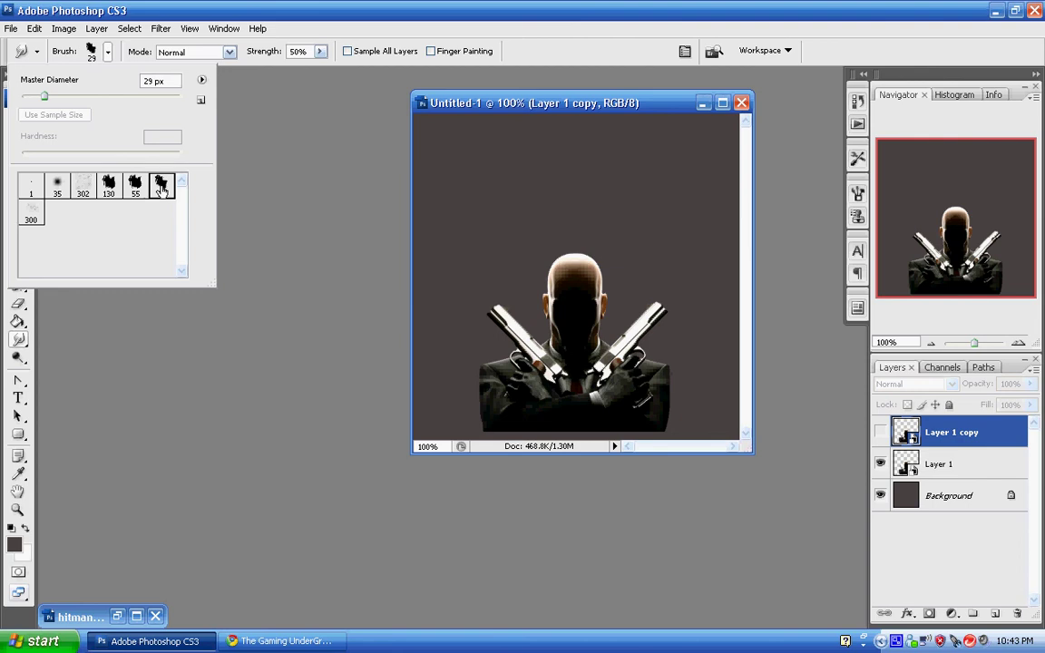
pyautogui.click(286, 259)
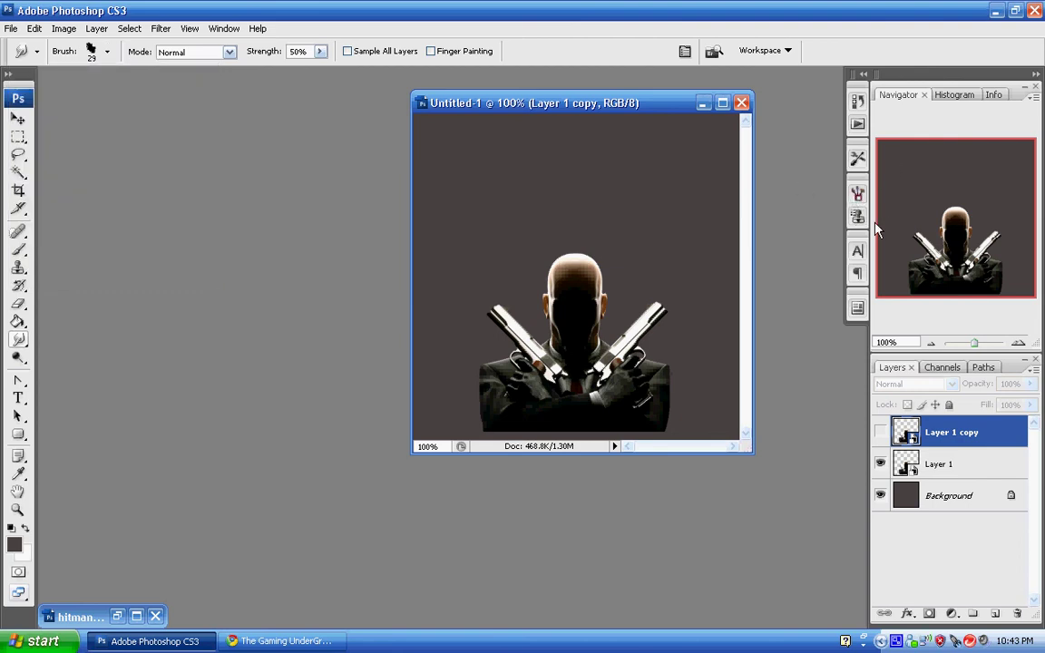
# - Enable Scattering for the smudge brush, with Scatter at 157% and Count at 3
pyautogui.click(856, 199)
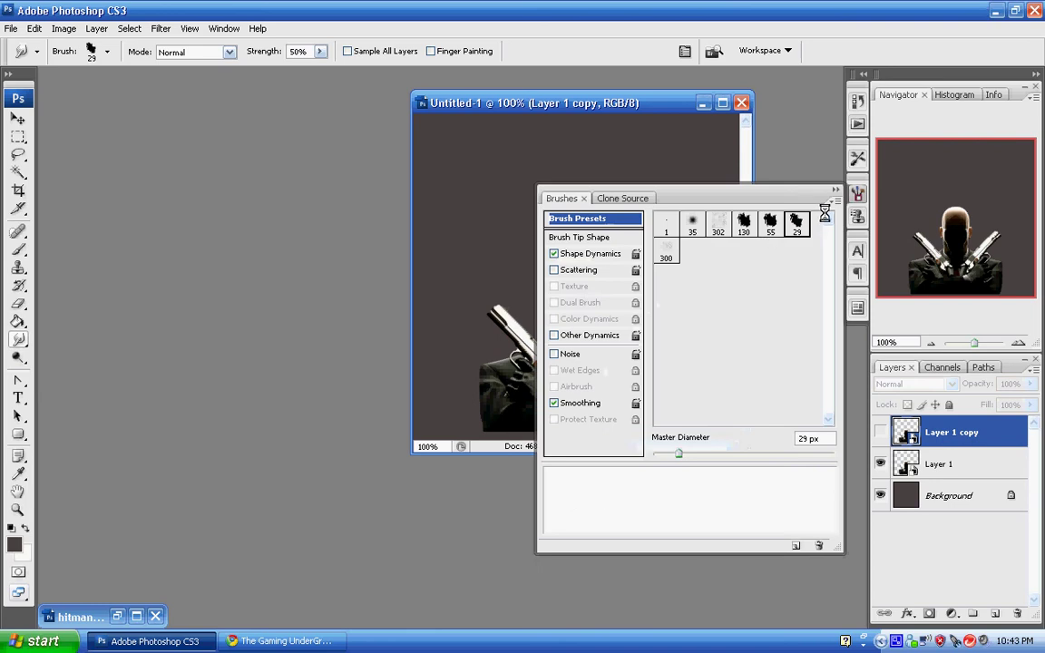
pyautogui.click(572, 257)
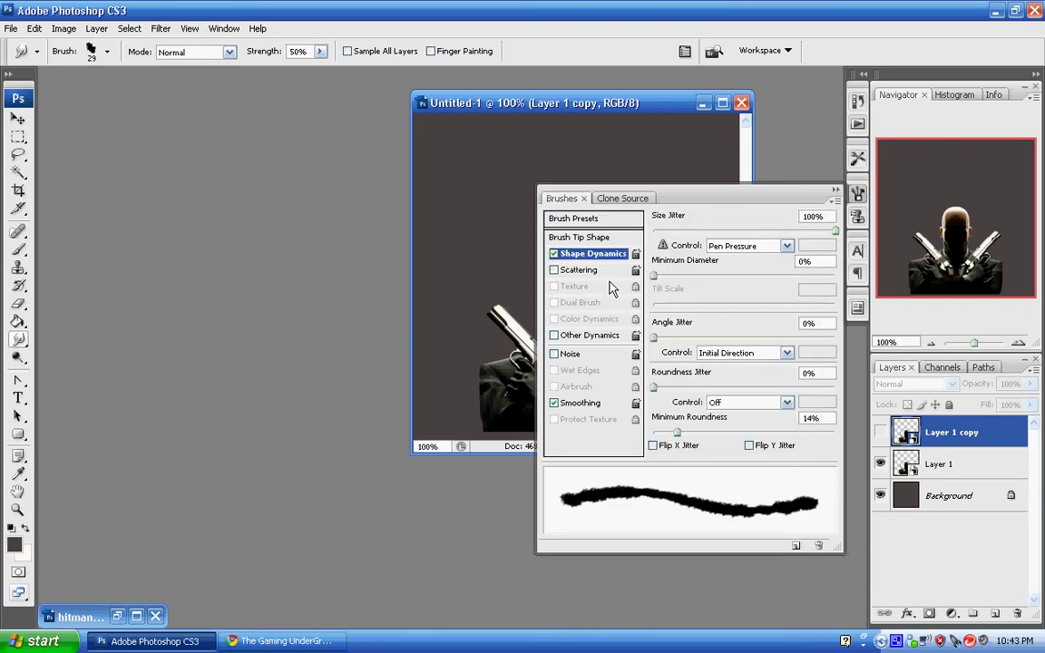
pyautogui.click(572, 272)
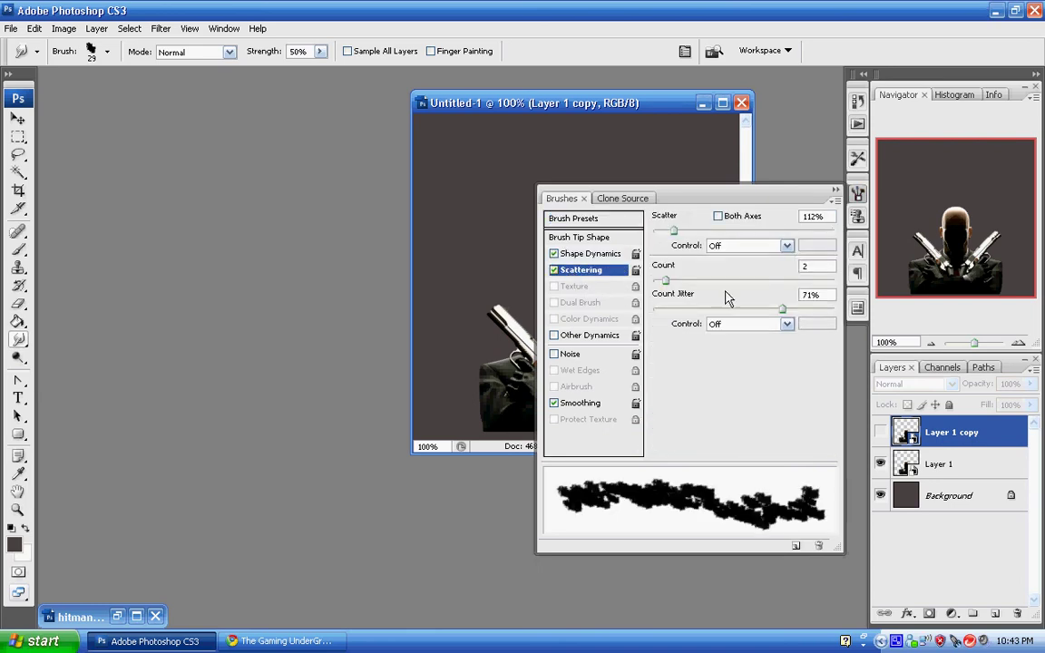
pyautogui.moveTo(673, 230); pyautogui.dragTo(681, 231)
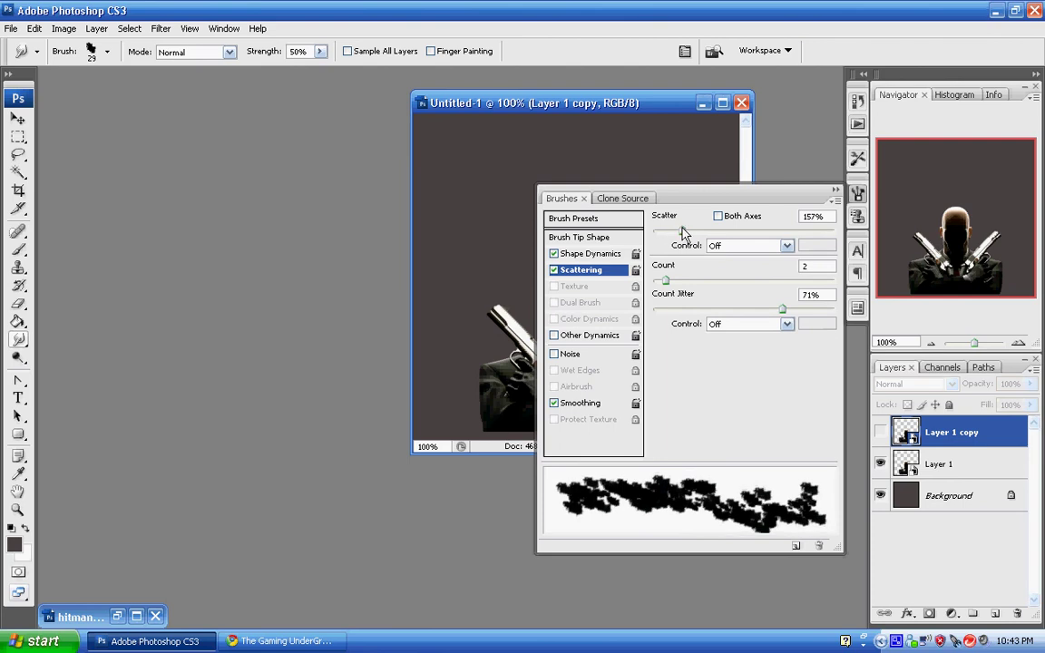
pyautogui.click(676, 283)
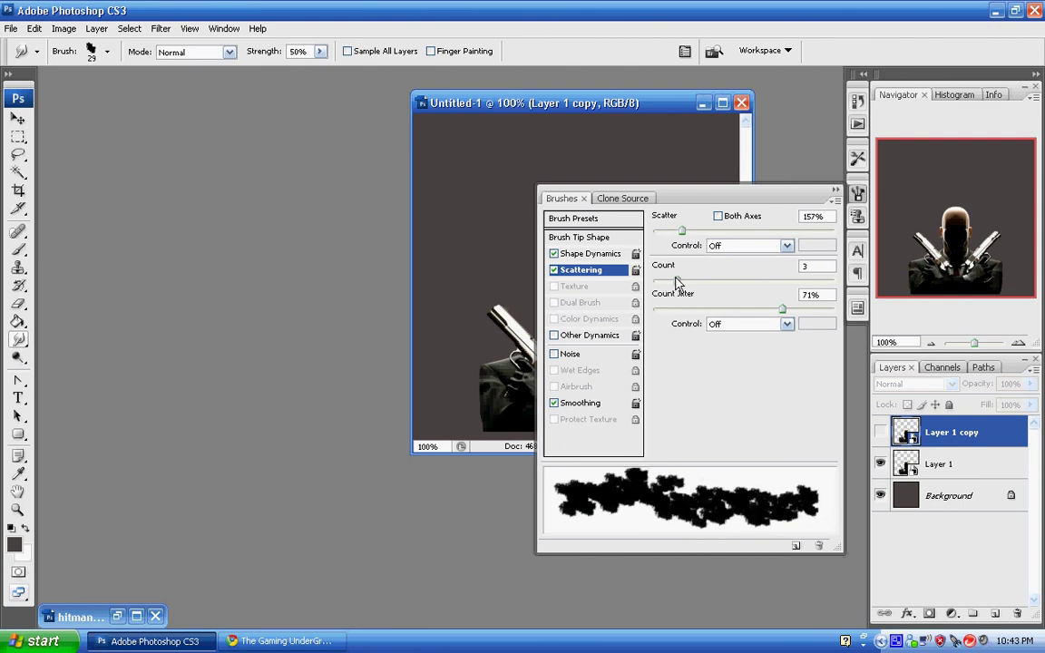
# - Set the brush's Shape Dynamics to 3% minimum diameter, 46% angle jitter and 100% roundness jitter, and raise the minimum roundness slightly
pyautogui.click(586, 254)
pyautogui.moveTo(653, 277); pyautogui.dragTo(660, 276)
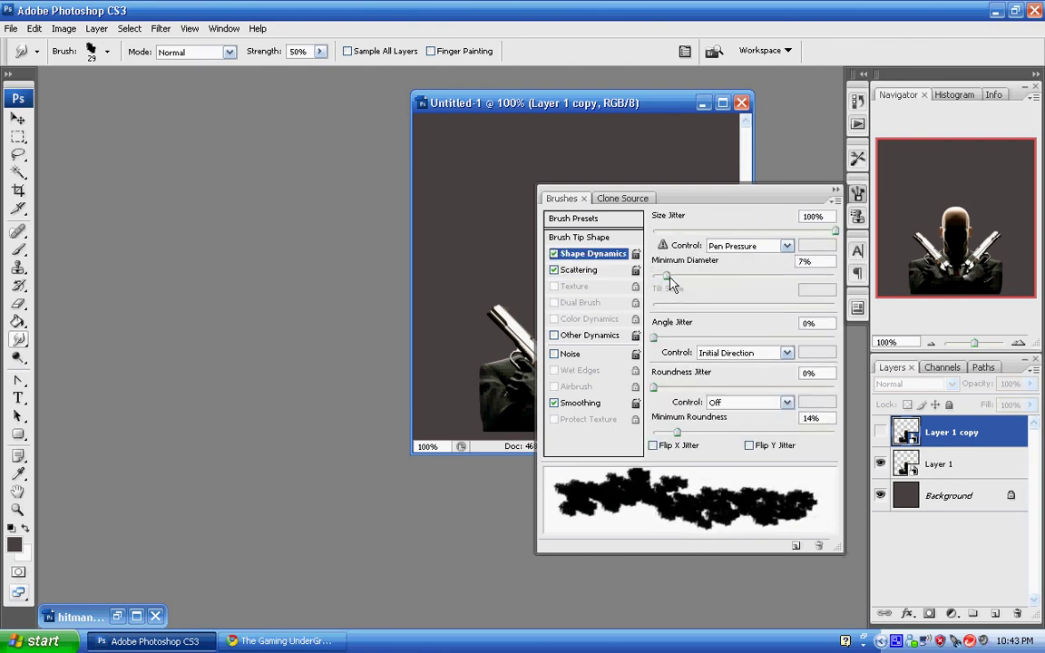
pyautogui.moveTo(660, 340); pyautogui.dragTo(737, 340)
pyautogui.moveTo(655, 387); pyautogui.dragTo(846, 385)
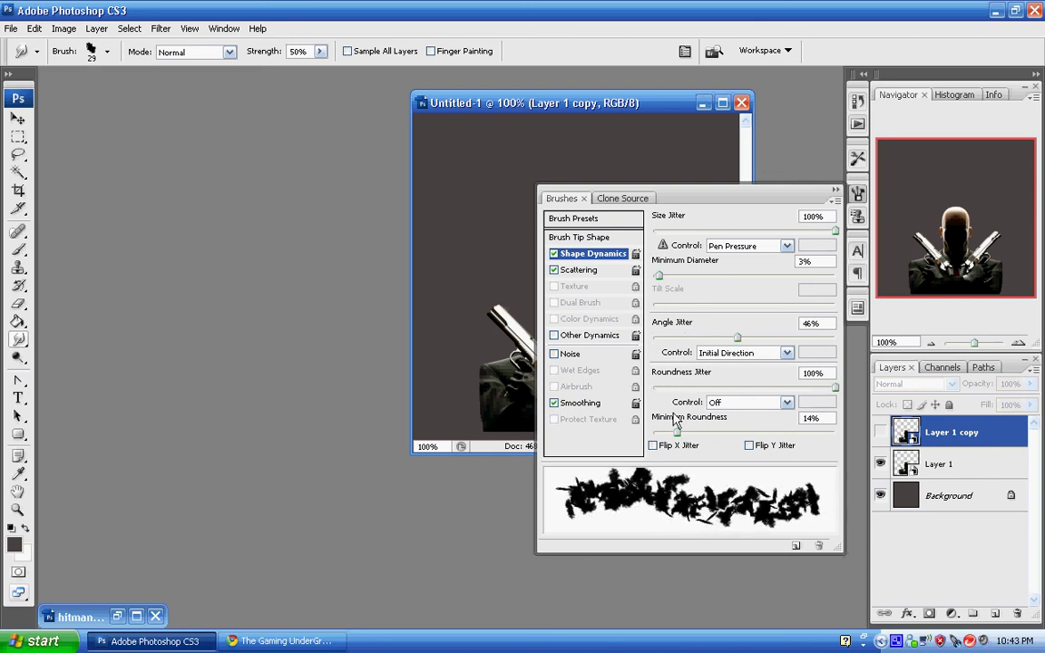
pyautogui.moveTo(675, 432); pyautogui.dragTo(681, 433)
pyautogui.click(836, 191)
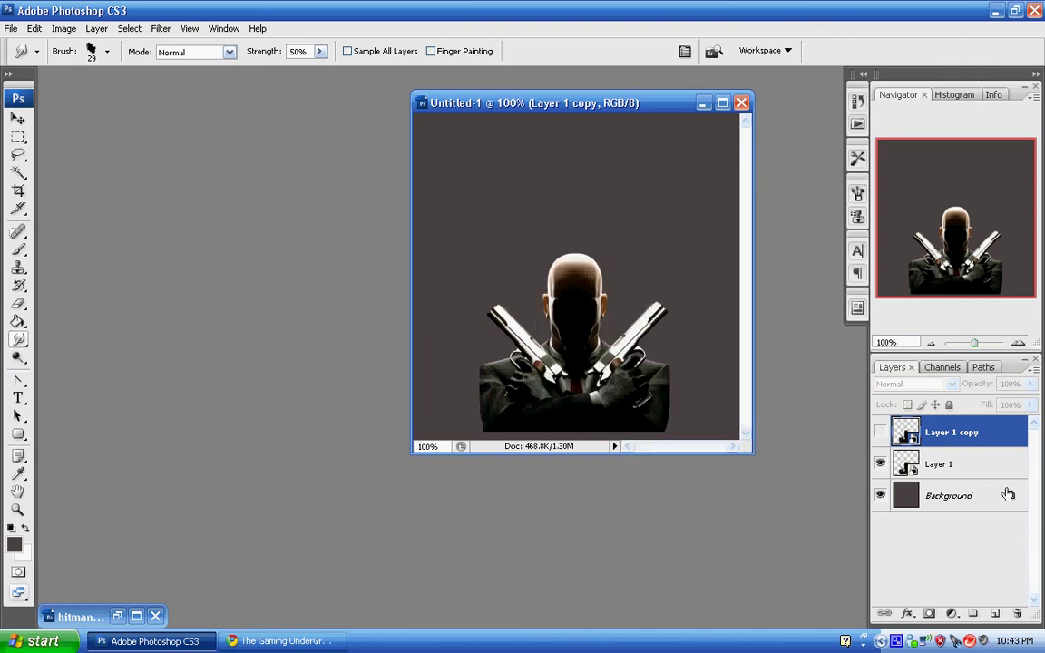
# - Rasterize the original Layer 1 smart object
pyautogui.click(940, 467)
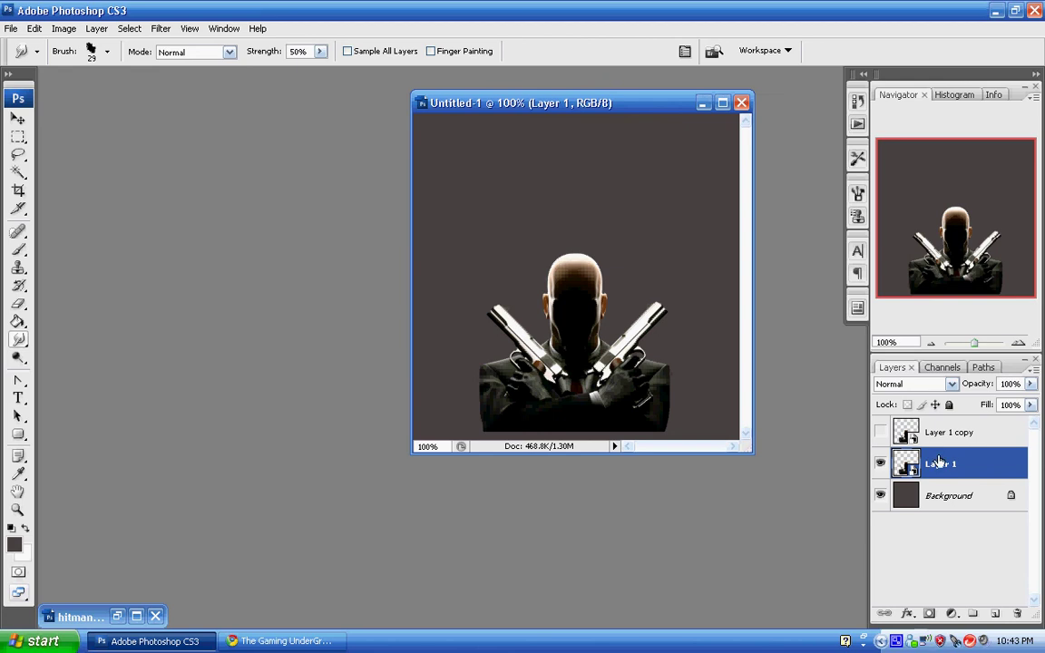
pyautogui.rightClick(930, 463)
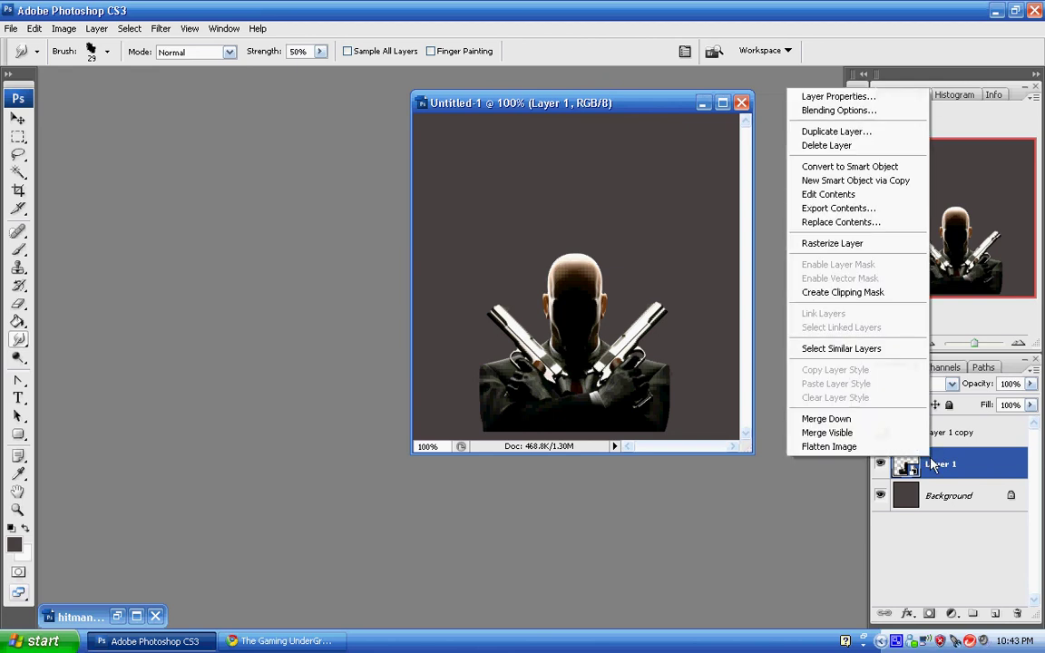
pyautogui.click(825, 243)
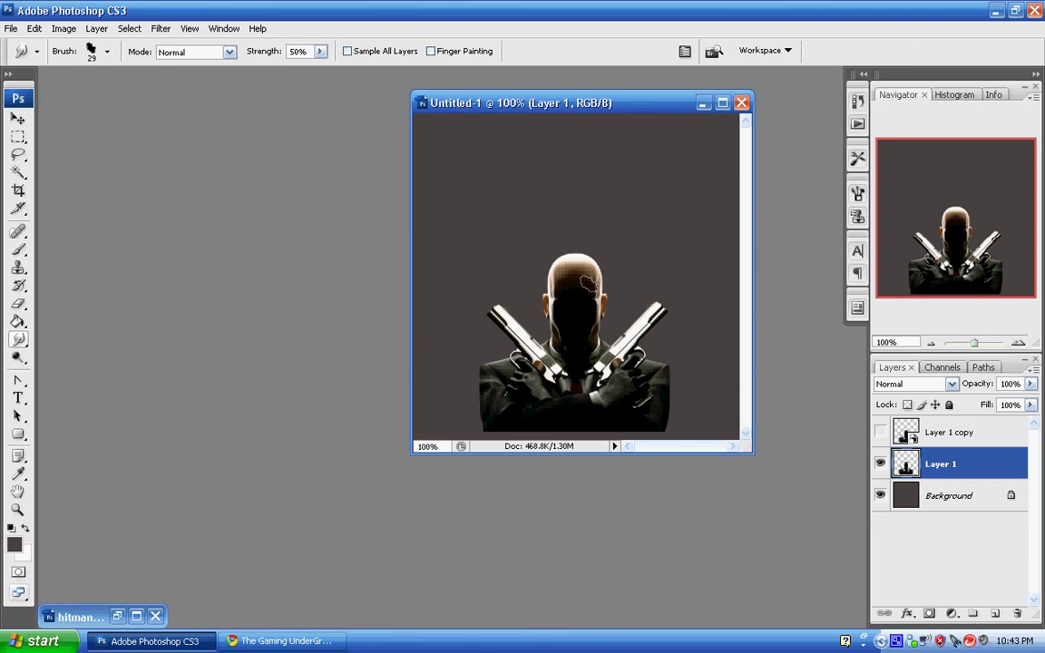
# - Smudge outward around the figure's head, guns, shoulders and suit edges on Layer 1
pyautogui.moveTo(589, 284)
pyautogui.mouseDown()
pyautogui.moveTo(606, 256)
pyautogui.moveTo(586, 279)
pyautogui.moveTo(587, 245)
pyautogui.moveTo(566, 267)
pyautogui.moveTo(548, 229)
pyautogui.moveTo(561, 293)
pyautogui.moveTo(520, 263)
pyautogui.moveTo(561, 302)
pyautogui.moveTo(528, 267)
pyautogui.moveTo(554, 295)
pyautogui.moveTo(546, 315)
pyautogui.moveTo(515, 279)
pyautogui.moveTo(538, 337)
pyautogui.moveTo(493, 296)
pyautogui.moveTo(493, 318)
pyautogui.moveTo(463, 306)
pyautogui.moveTo(515, 289)
pyautogui.moveTo(531, 330)
pyautogui.moveTo(485, 340)
pyautogui.moveTo(456, 363)
pyautogui.moveTo(497, 403)
pyautogui.moveTo(460, 393)
pyautogui.moveTo(494, 423)
pyautogui.mouseUp()
pyautogui.moveTo(646, 423)
pyautogui.mouseDown()
pyautogui.moveTo(686, 420)
pyautogui.moveTo(666, 406)
pyautogui.moveTo(657, 414)
pyautogui.moveTo(680, 394)
pyautogui.moveTo(658, 389)
pyautogui.moveTo(682, 363)
pyautogui.moveTo(620, 349)
pyautogui.moveTo(679, 281)
pyautogui.moveTo(660, 309)
pyautogui.mouseUp()
pyautogui.moveTo(591, 337)
pyautogui.mouseDown()
pyautogui.moveTo(619, 316)
pyautogui.moveTo(549, 263)
pyautogui.moveTo(496, 266)
pyautogui.moveTo(556, 290)
pyautogui.mouseUp()
pyautogui.moveTo(620, 356)
pyautogui.mouseDown()
pyautogui.moveTo(609, 350)
pyautogui.moveTo(615, 340)
pyautogui.mouseUp()
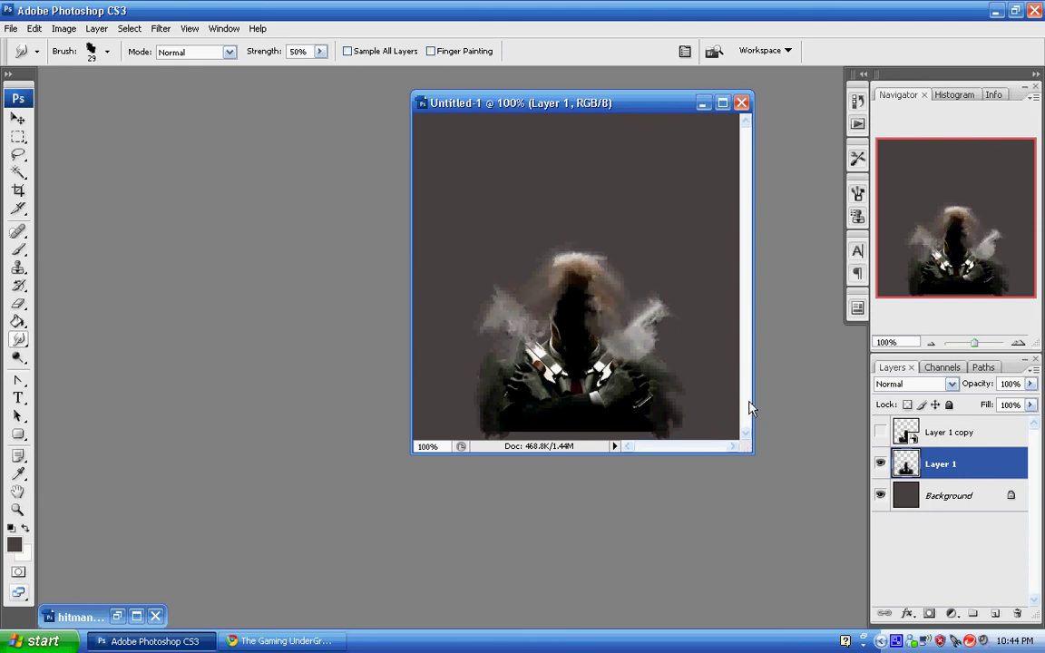
# - Show Layer 1 copy again and apply a pale yellow Outer Glow at 100% opacity to the smudged Layer 1
pyautogui.click(879, 434)
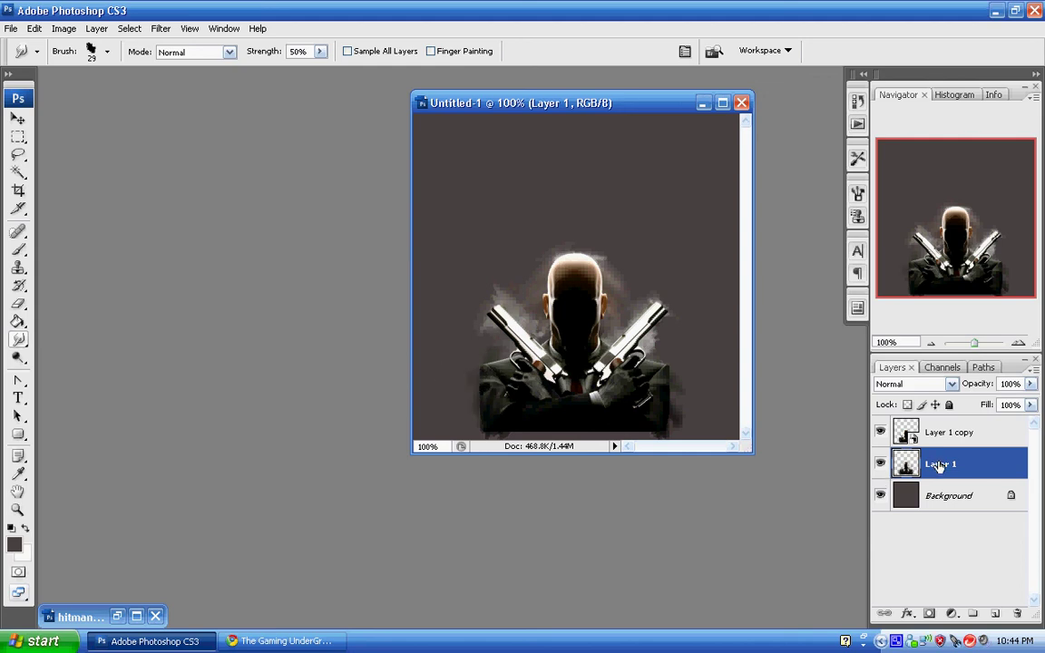
pyautogui.click(907, 614)
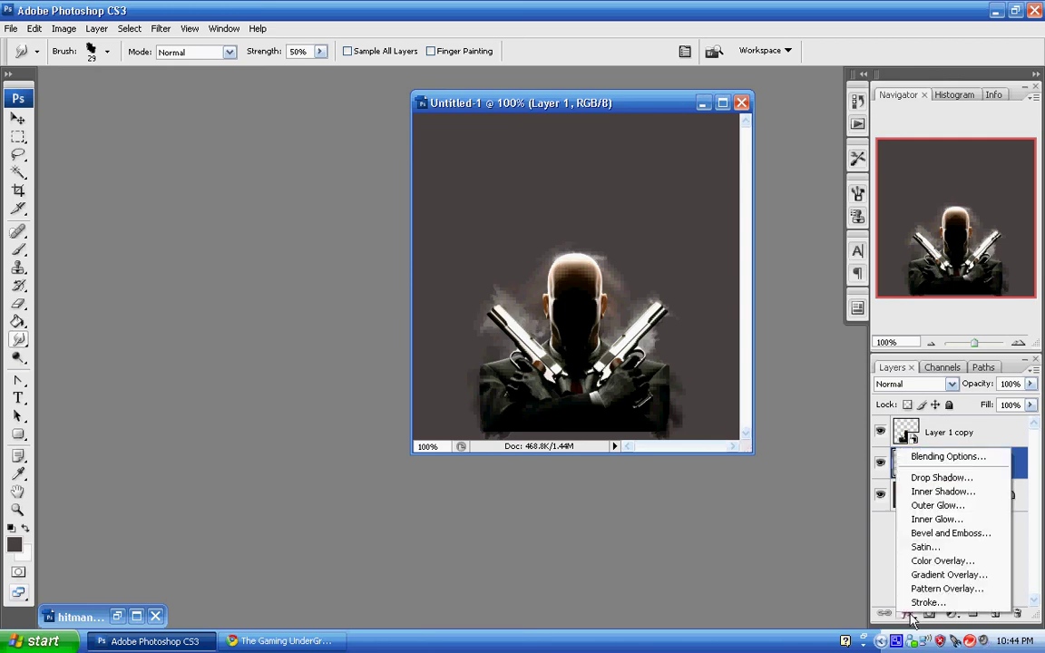
pyautogui.click(950, 516)
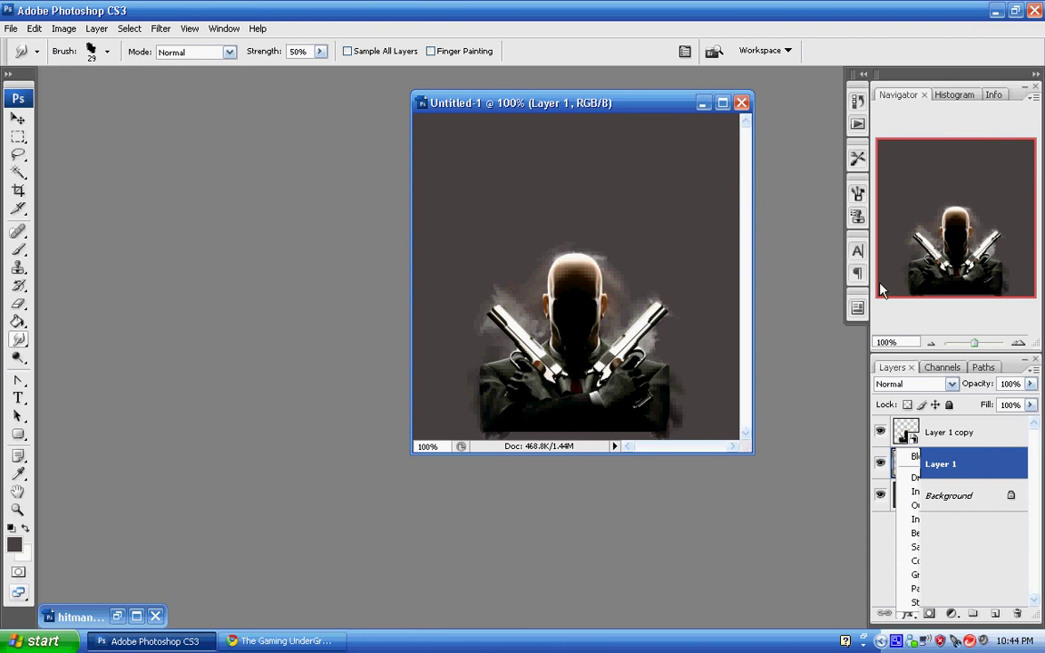
pyautogui.moveTo(672, 304); pyautogui.dragTo(152, 106)
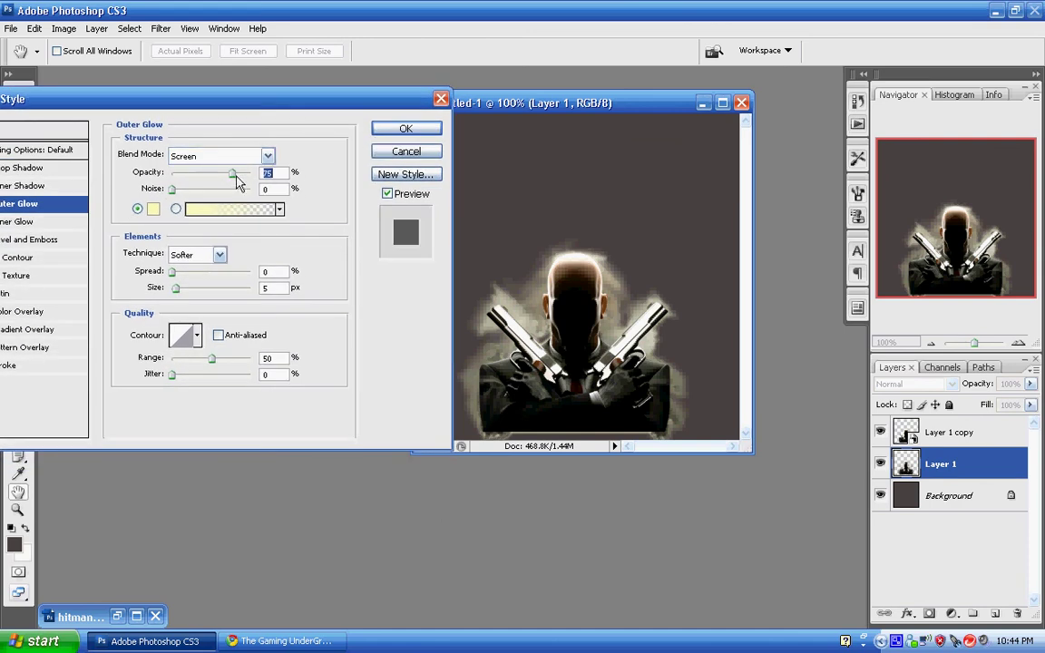
pyautogui.moveTo(229, 172); pyautogui.dragTo(270, 181)
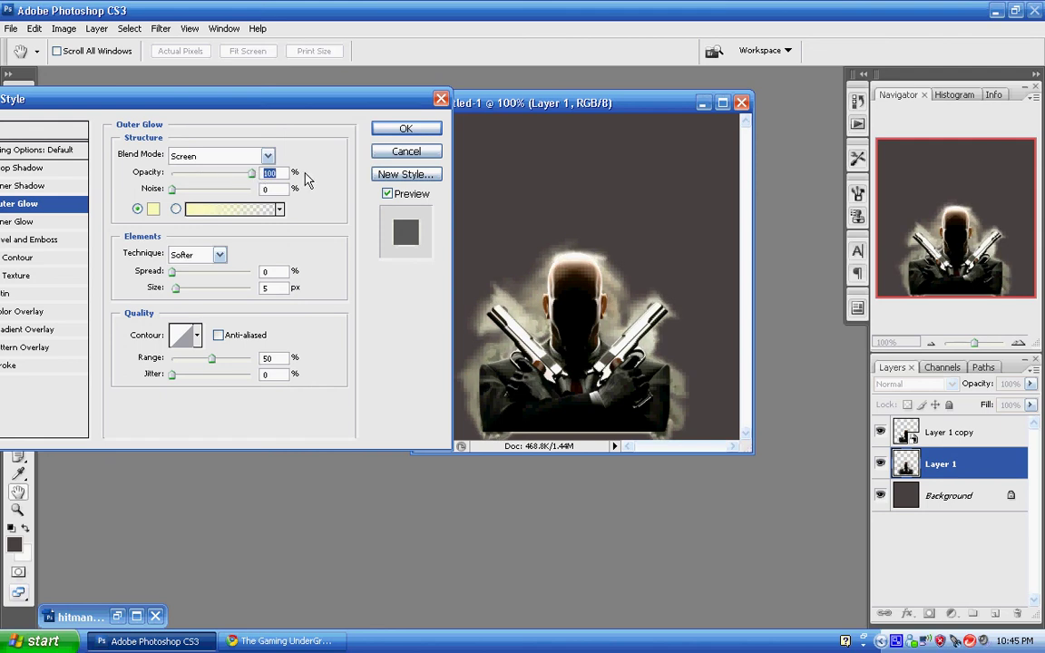
pyautogui.click(405, 130)
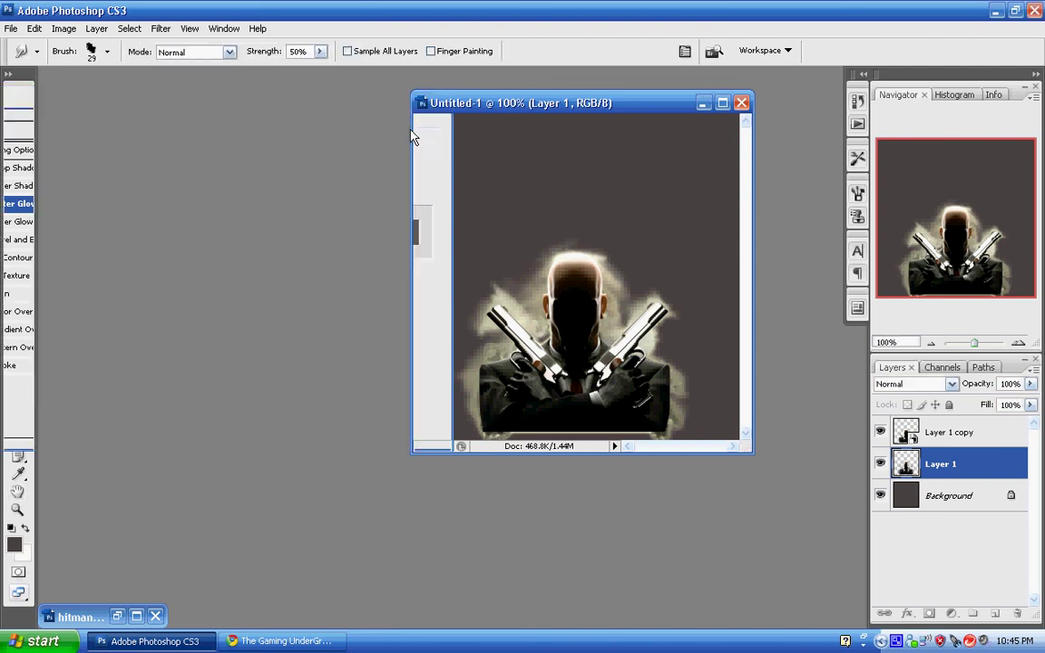
# - Convert Layer 1 and Layer 1 copy together into one Smart Object
pyautogui.keyDown('shift'); pyautogui.click(932, 432); pyautogui.keyUp('shift')
pyautogui.rightClick(937, 436)
pyautogui.click(842, 142)
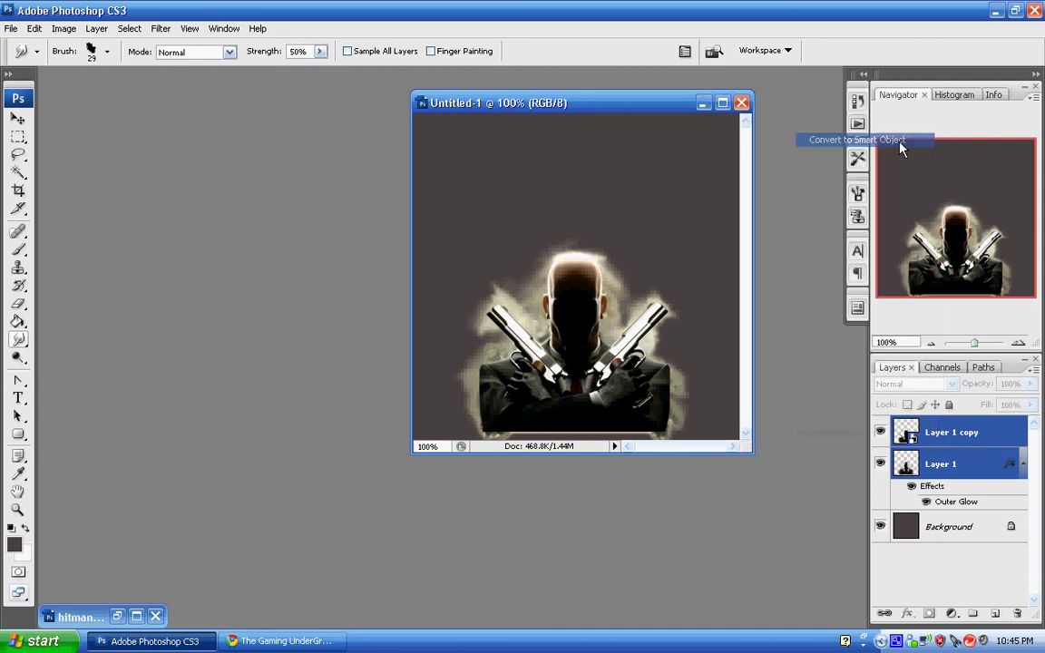
# - Move the combined glowing figure slightly higher on the canvas, keeping it horizontally centred
pyautogui.click(17, 118)
pyautogui.moveTo(563, 339); pyautogui.dragTo(557, 286)
pyautogui.moveTo(544, 306); pyautogui.dragTo(556, 336)
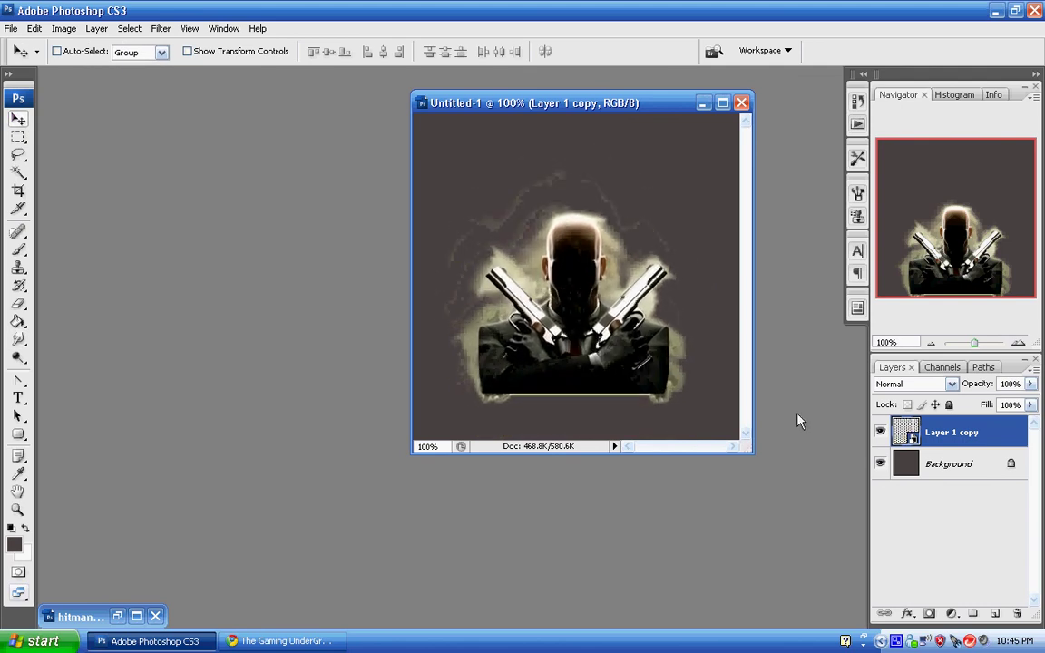
pyautogui.click(949, 465)
pyautogui.click(947, 437)
pyautogui.moveTo(561, 295); pyautogui.dragTo(608, 290)
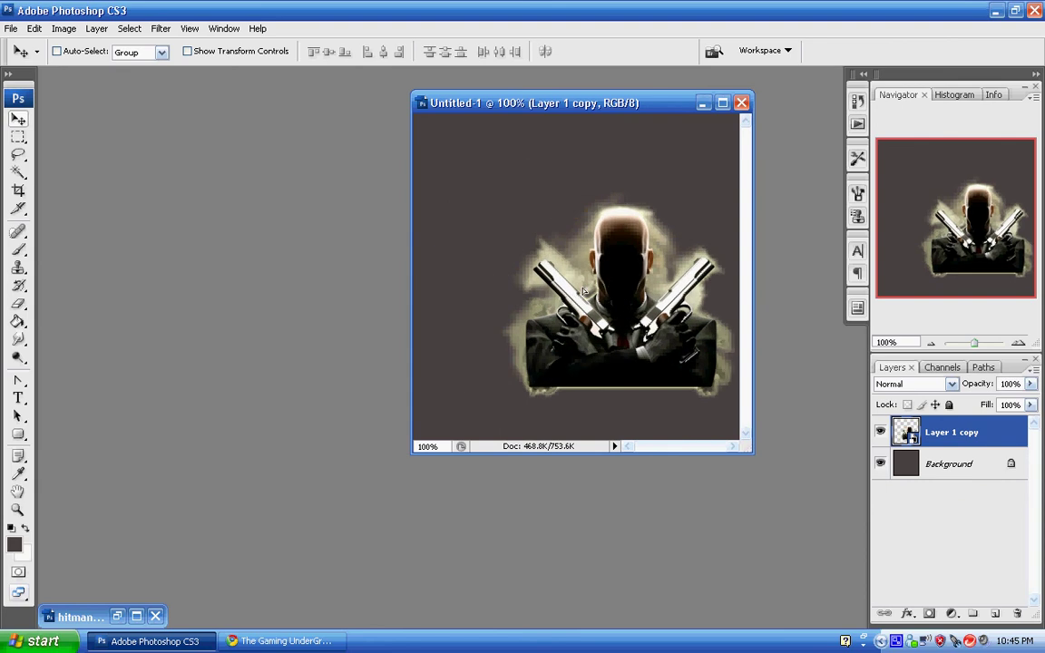
pyautogui.moveTo(683, 306); pyautogui.dragTo(637, 319)
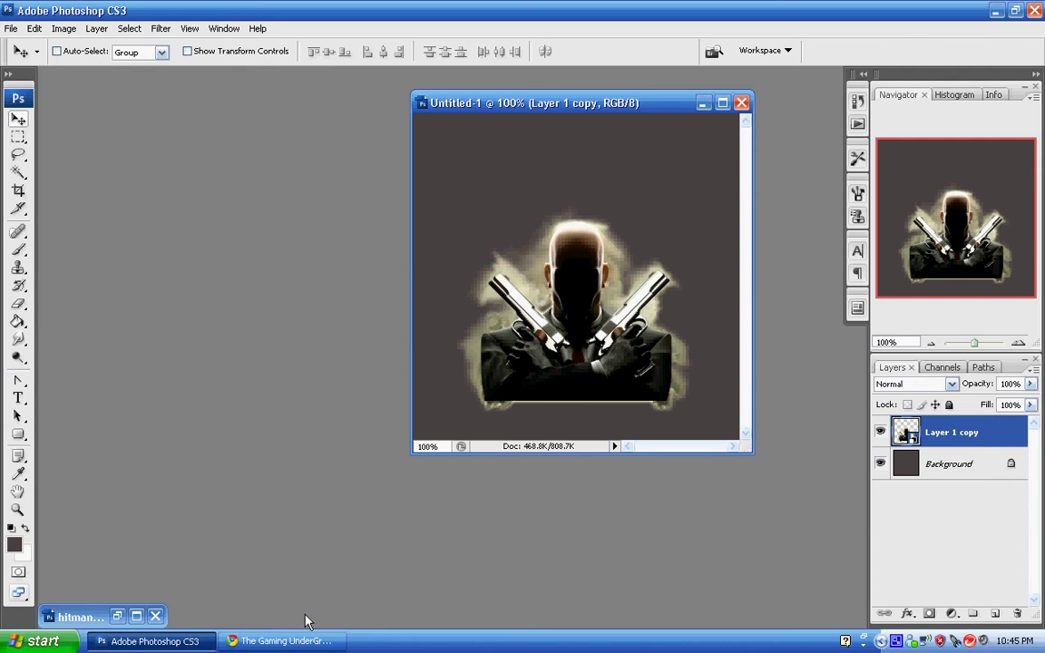
# - Switch to the browser and view the banner on The Gaming UnderGround home page for comparison
pyautogui.click(281, 641)
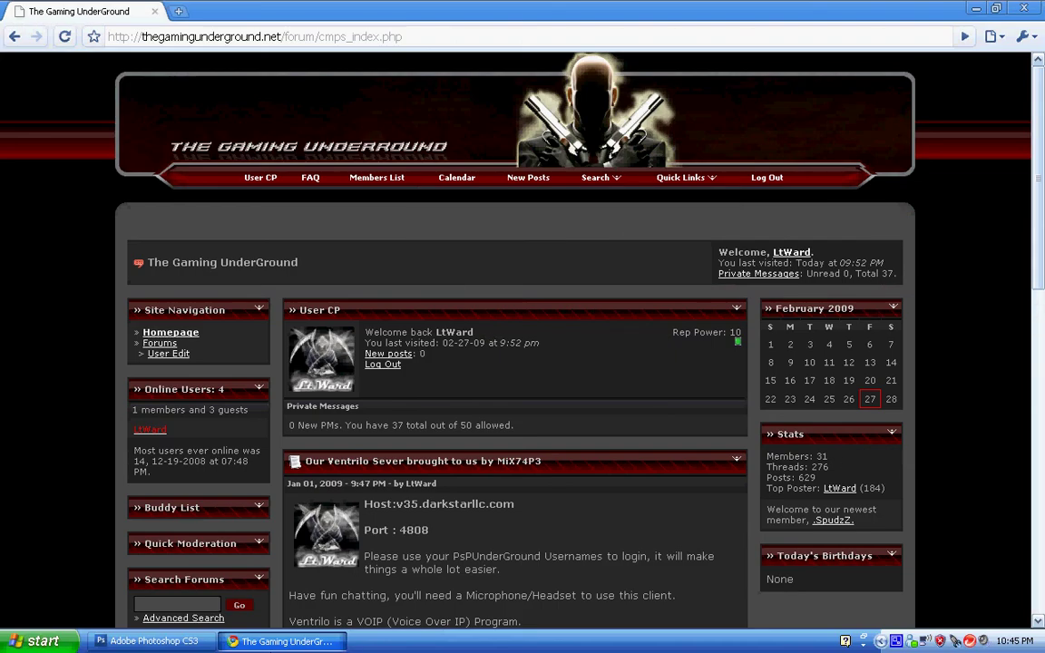